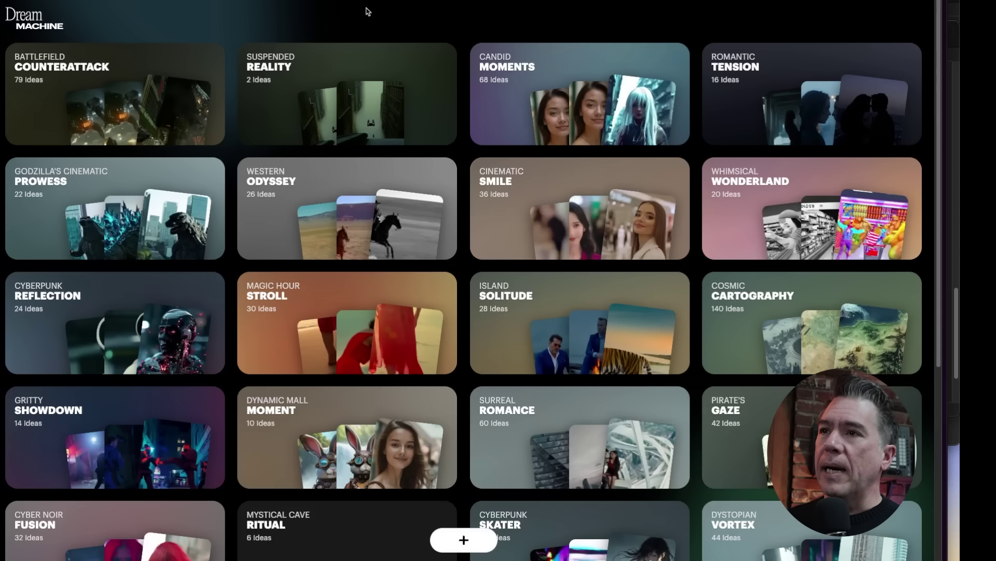
Step: Open the Battlefield Counterattack board and examine its prompts and generated video clips
left_click(86, 69)
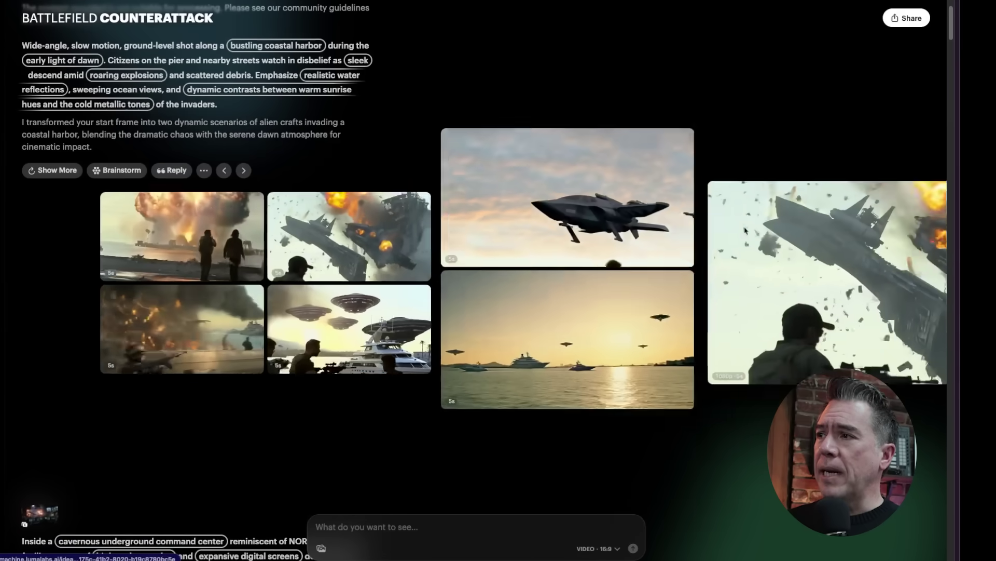
scroll(577, 348, "down", 3)
scroll(578, 348, "down", 7)
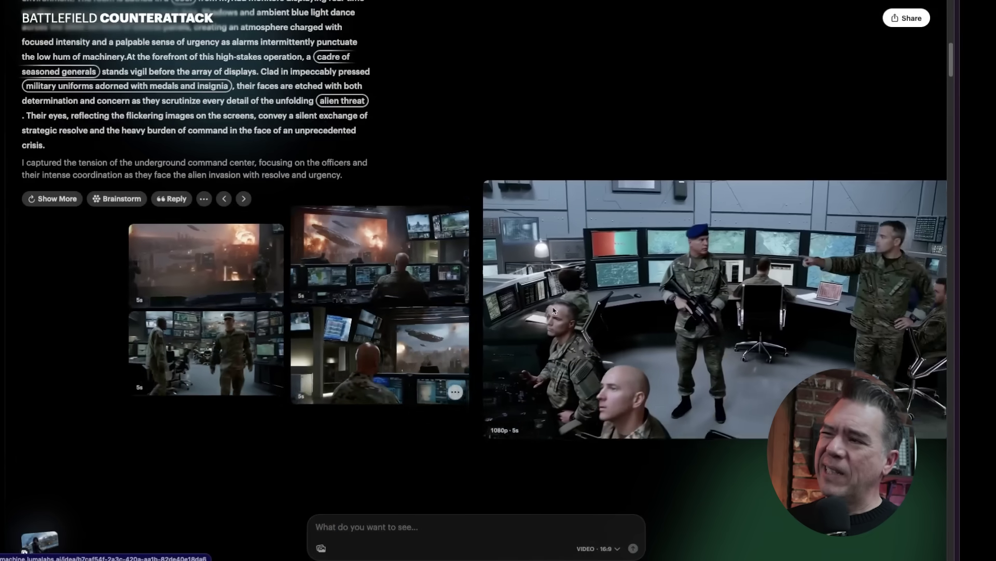
scroll(528, 360, "down", 4)
scroll(528, 360, "down", 9)
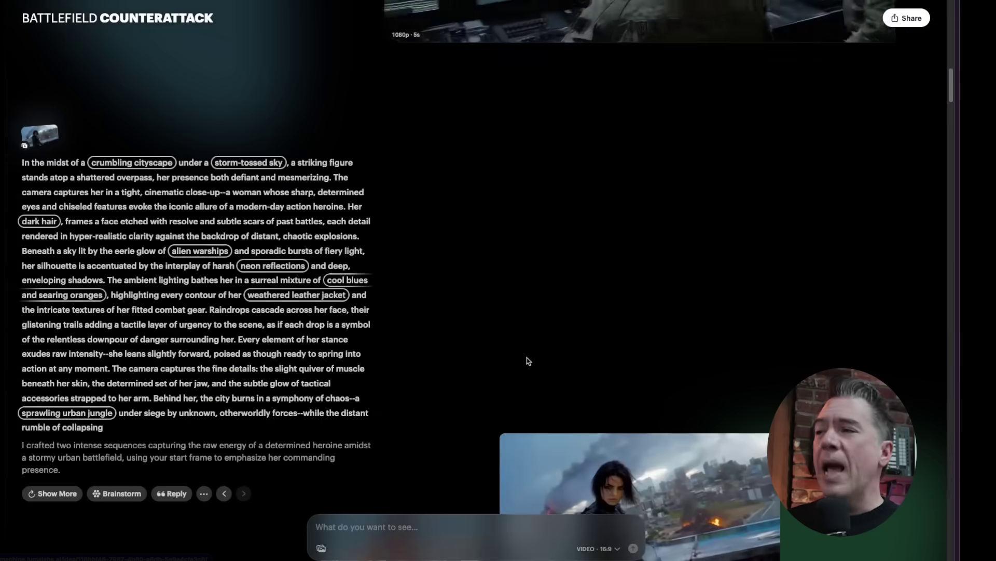
scroll(529, 365, "down", 6)
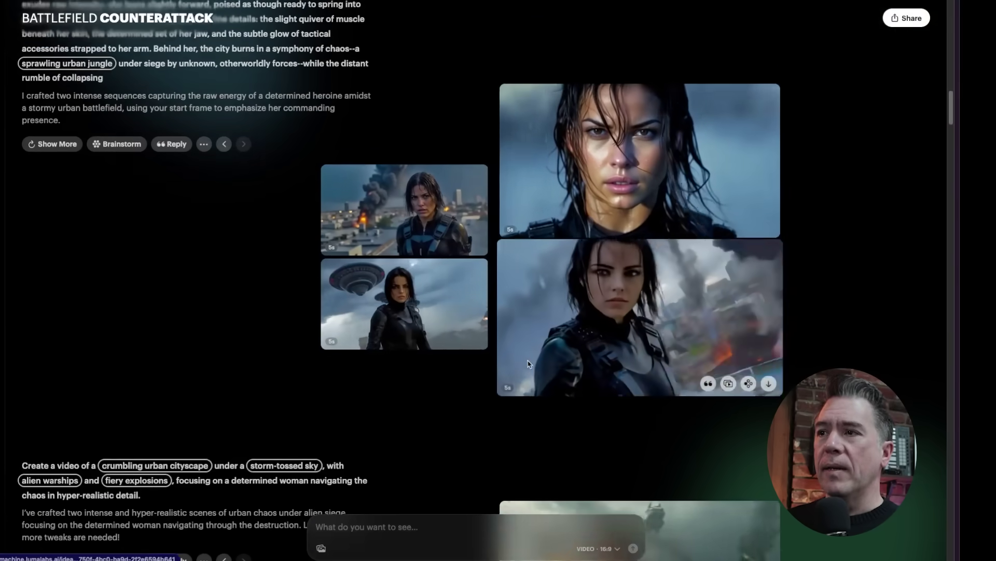
scroll(529, 364, "down", 4)
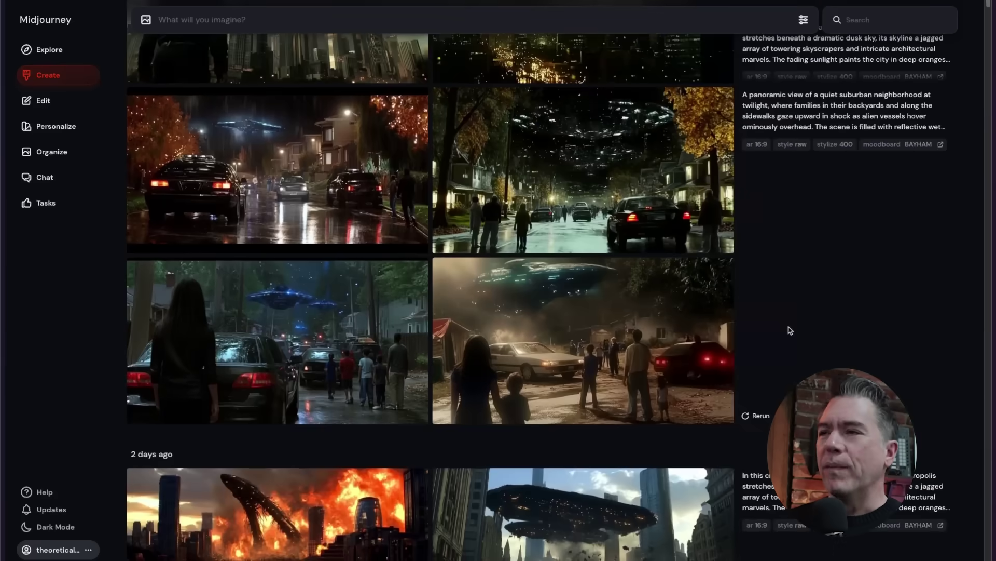
Step: Switch to Midjourney, look through the alien-invasion and soldier images, and open the soldier shot in front of the tilted night skyline
scroll(789, 330, "up", 5)
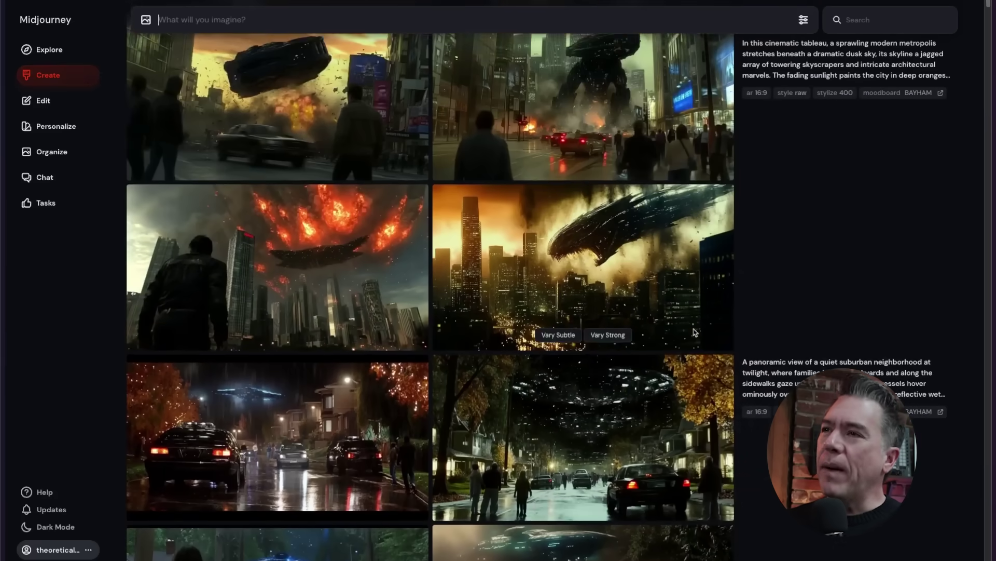
scroll(695, 333, "up", 12)
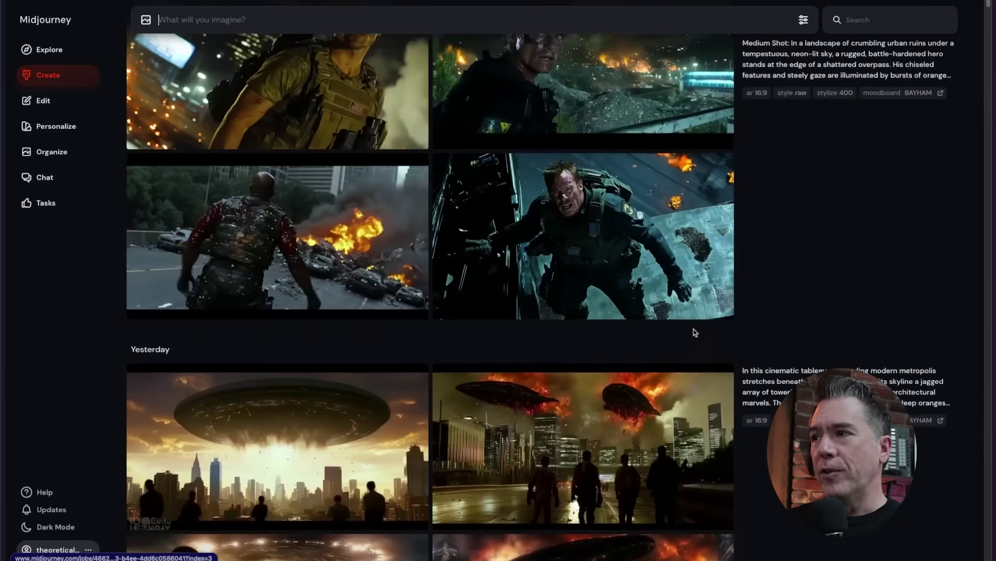
scroll(696, 332, "up", 4)
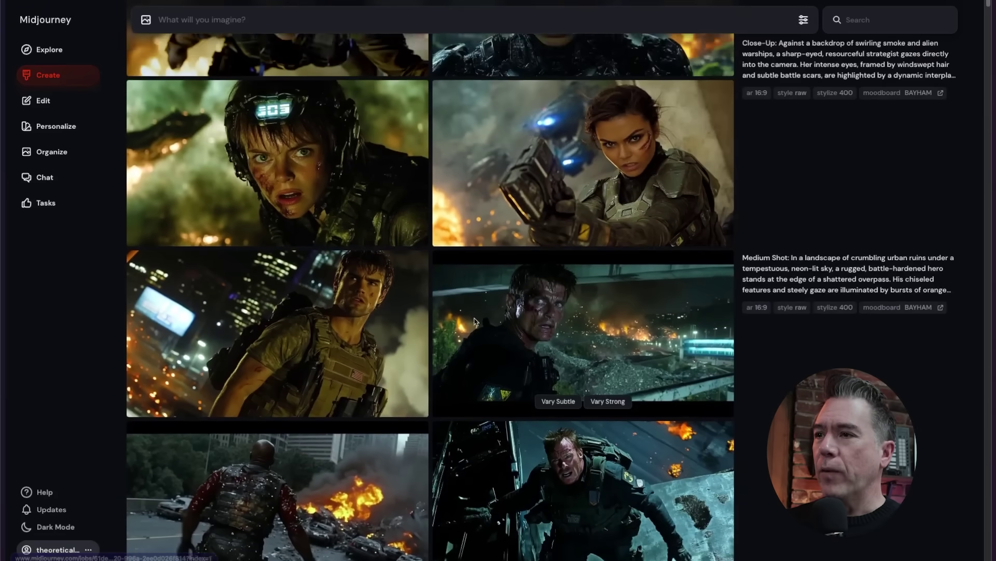
left_click(352, 312)
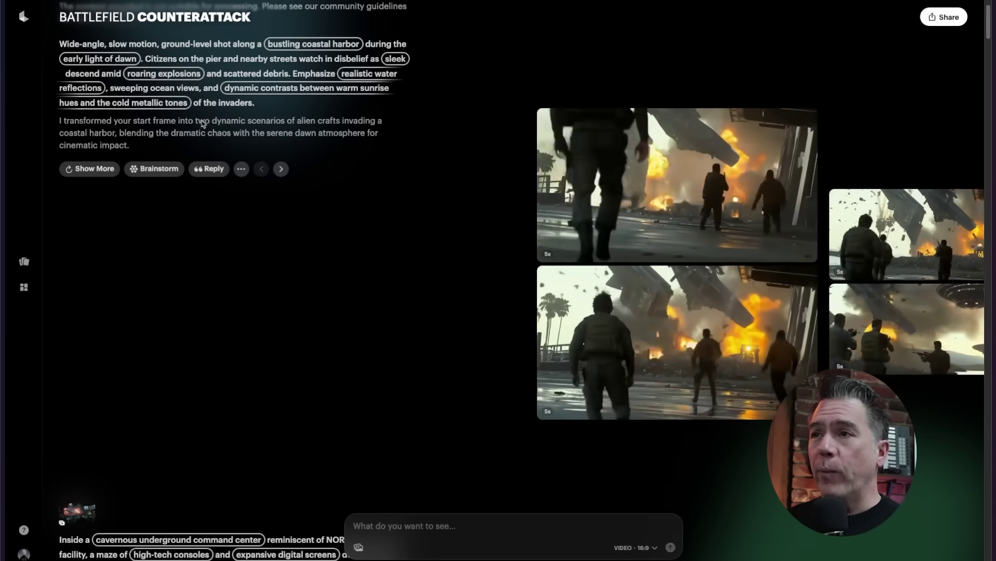
Step: In Dream Machine, enter "camera" in the prompt and browse the suggested camera motions, previewing Push In and Move Down
mouse_move(653, 352)
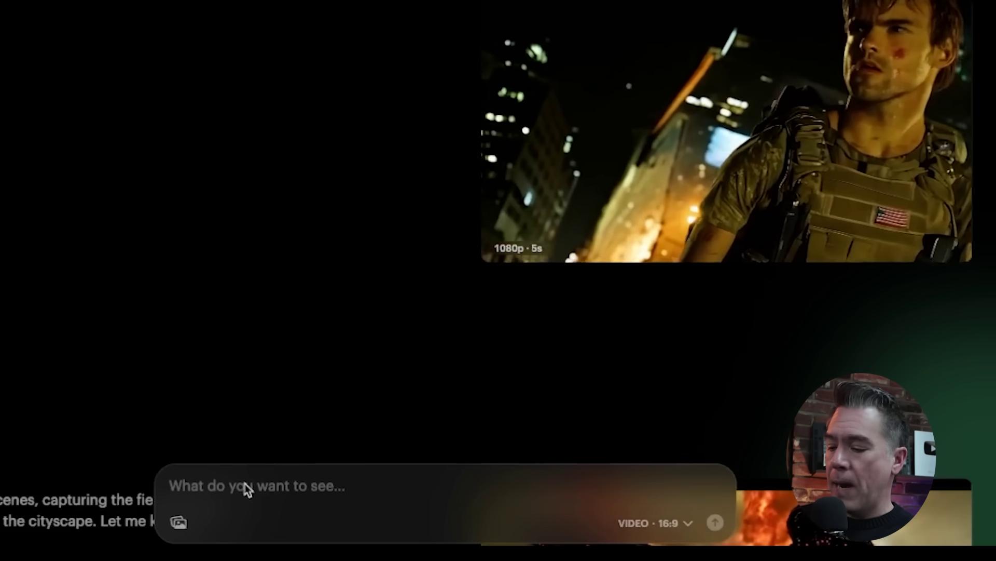
type("camera")
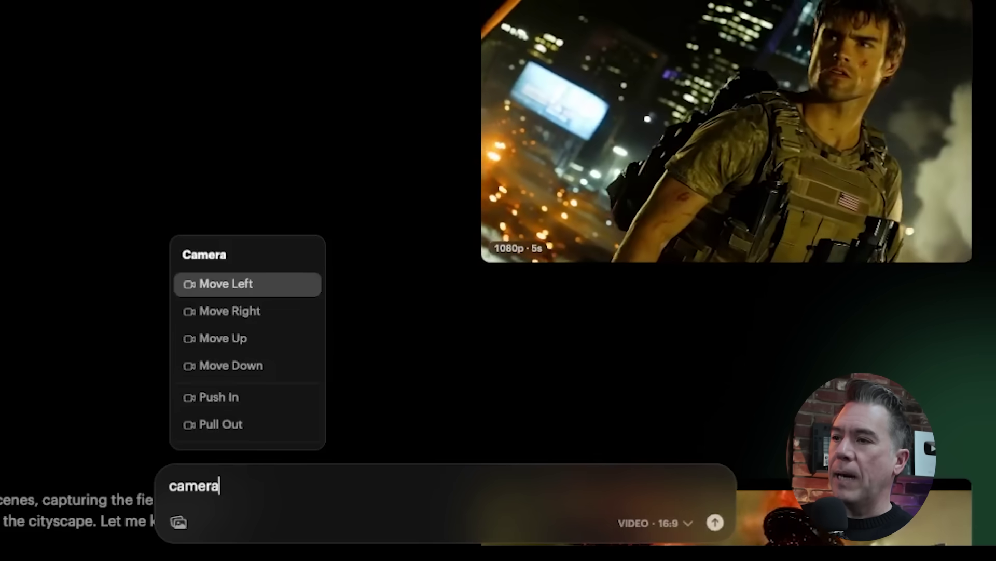
key("Down")
key("Down")
key("Down")
key("Down")
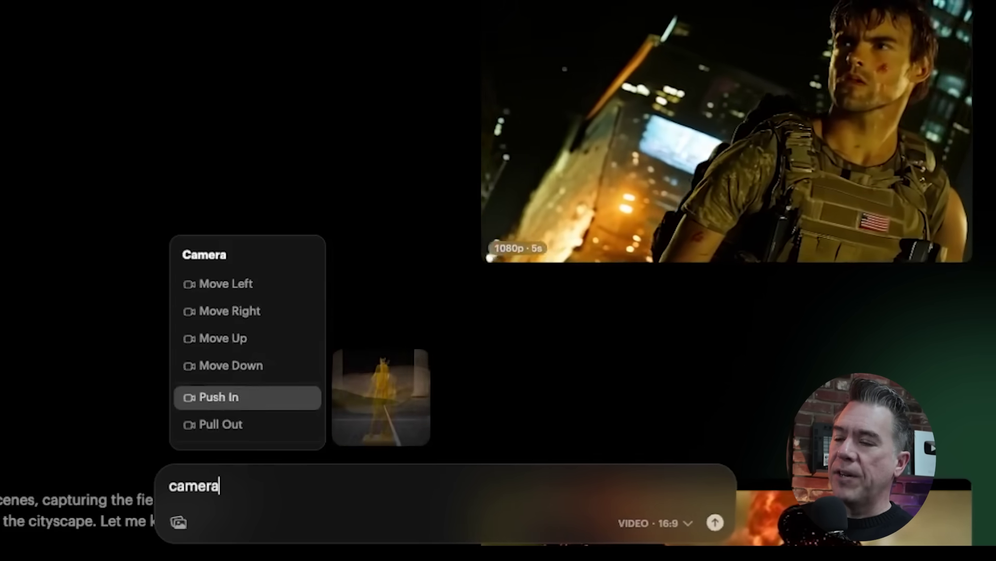
key("Up")
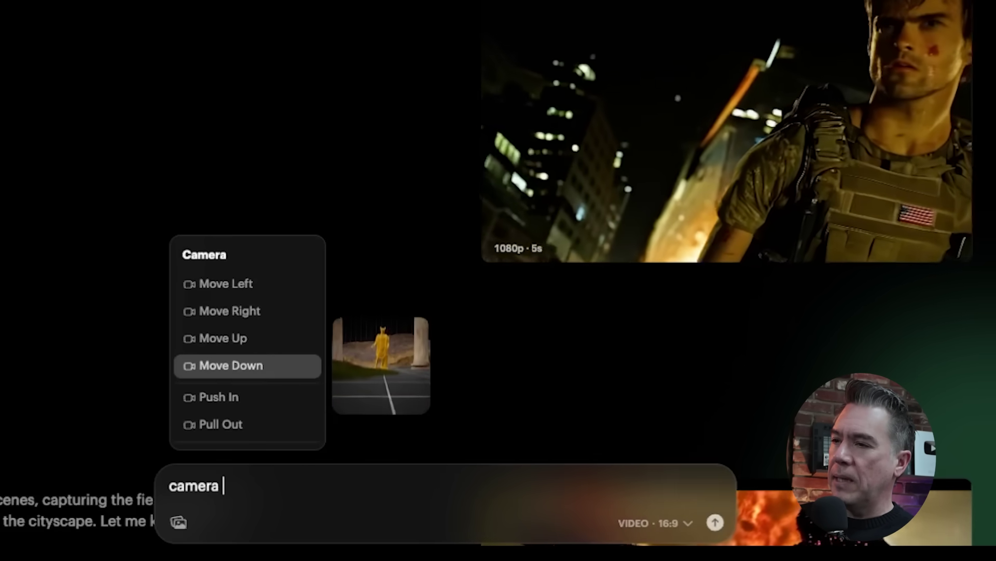
Step: Narrow the prompt's camera suggestions with "camera or" and preview the orbit motions
type("or")
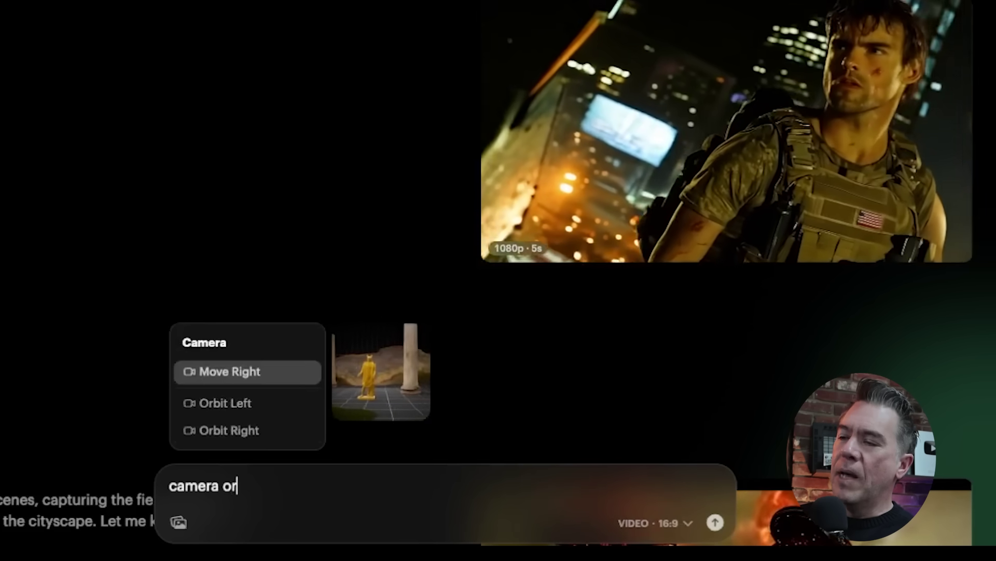
key("Down")
key("Up")
key("Down")
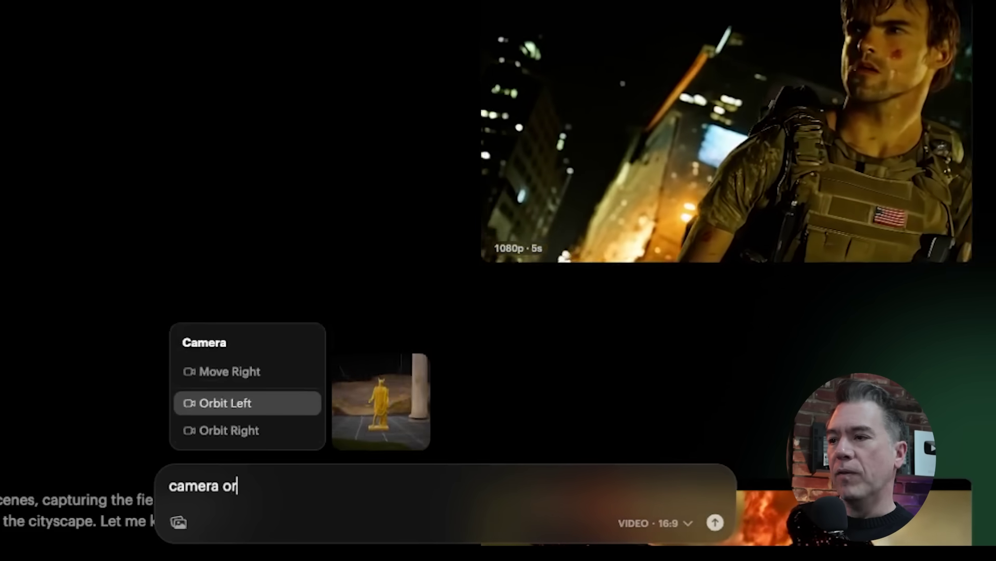
key("Down")
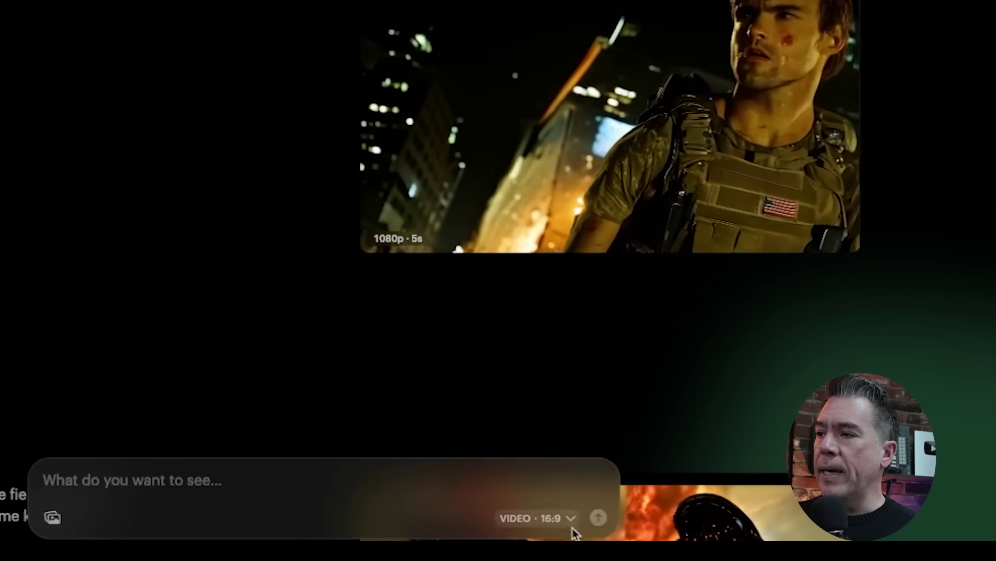
Step: Set the board's video generation model to Ray2 and close the generation settings
left_click(573, 521)
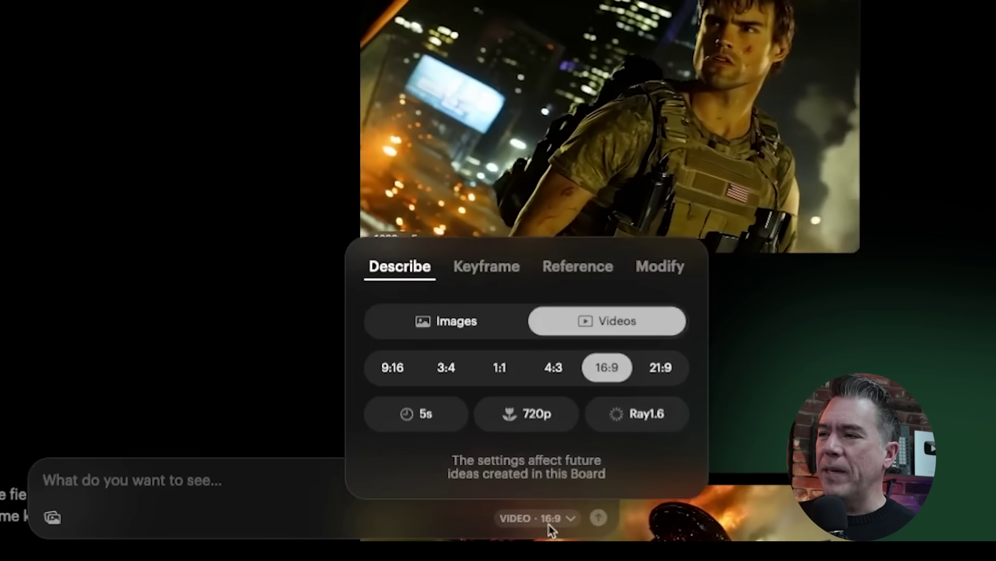
left_click(649, 414)
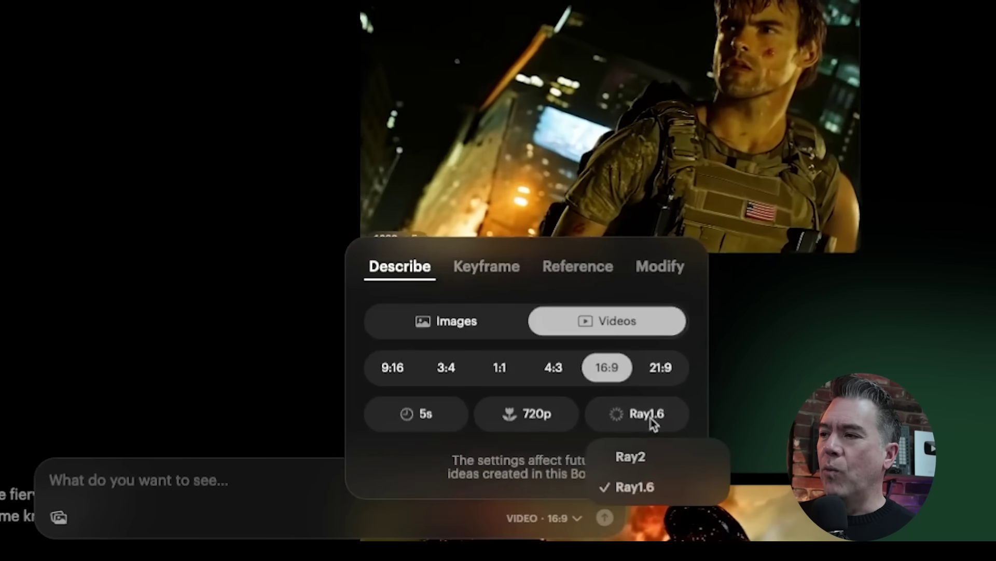
left_click(659, 456)
left_click(643, 421)
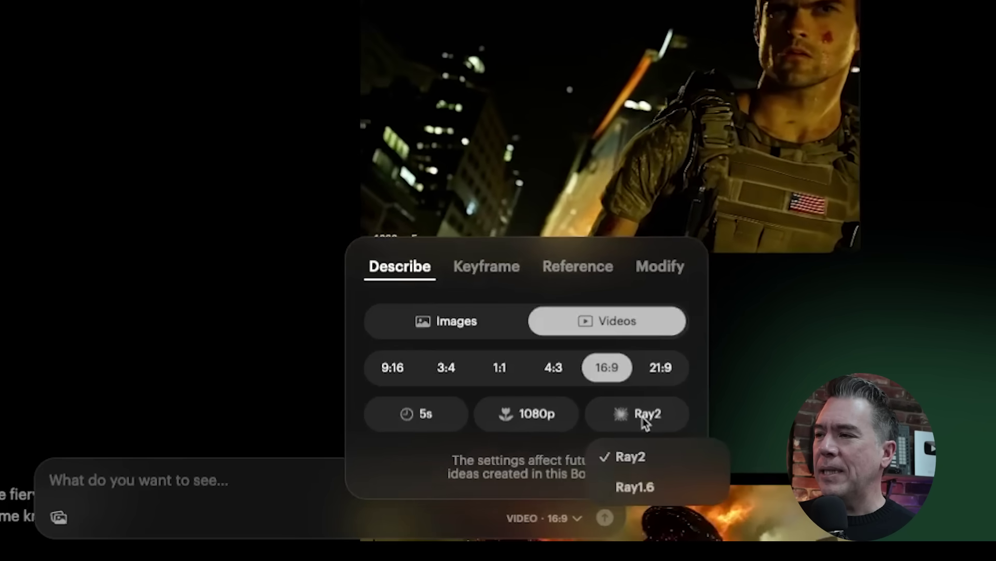
left_click(639, 455)
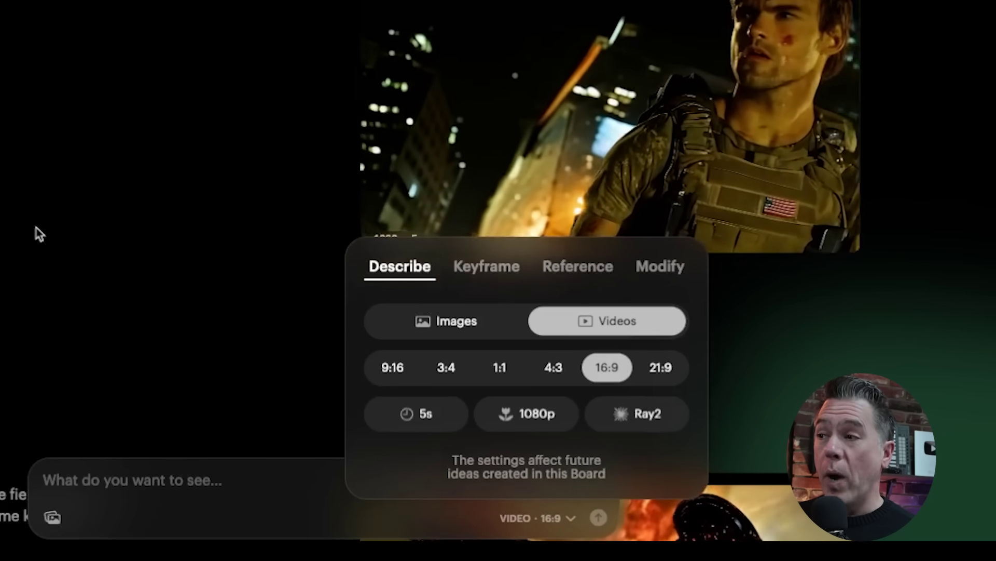
left_click(39, 234)
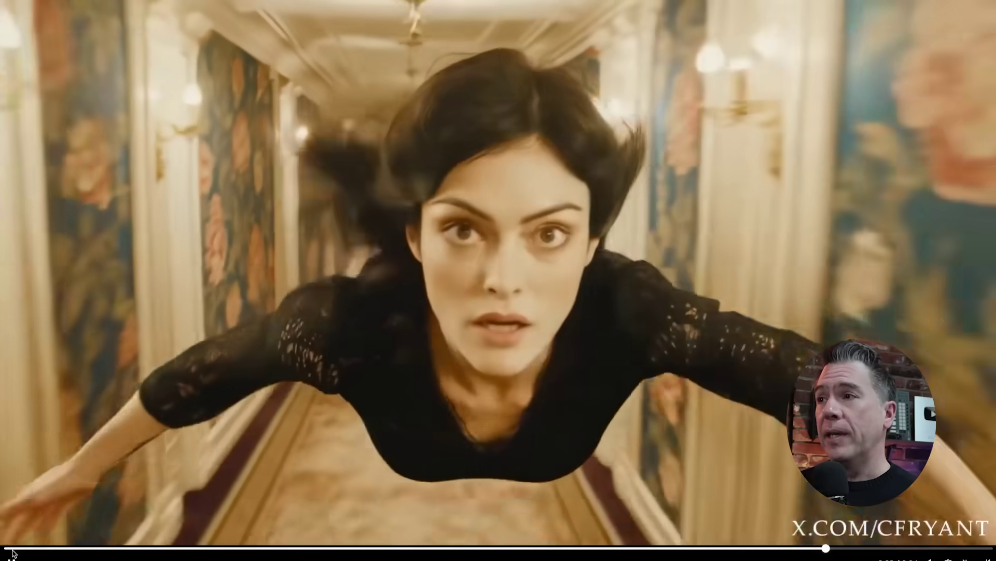
left_click(9, 548)
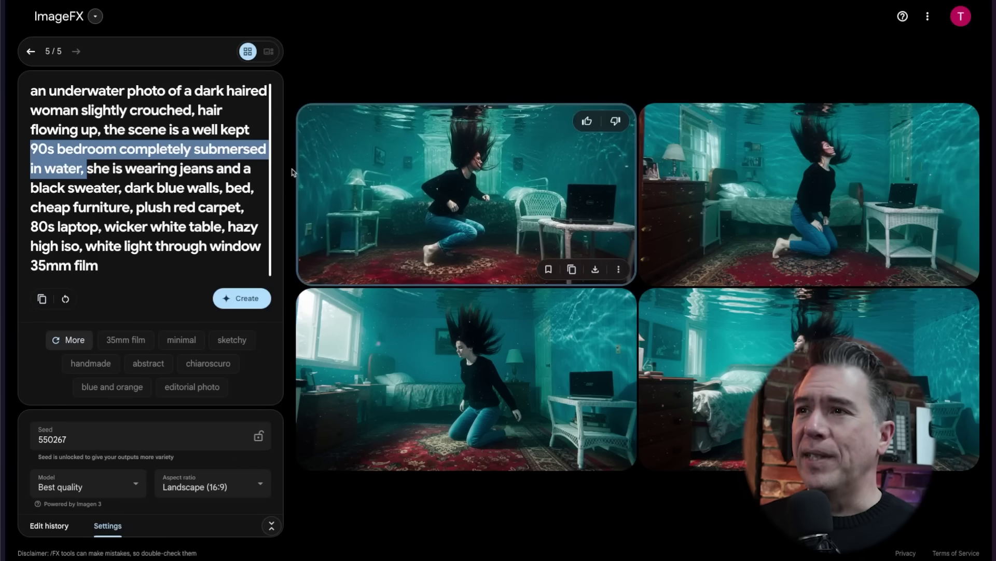
Step: In ImageFX, examine the underwater bedroom prompt's wording, highlighting the dark blue walls and 80s laptop details
left_click(196, 180)
left_click_drag(133, 188, 198, 189)
left_click(178, 217)
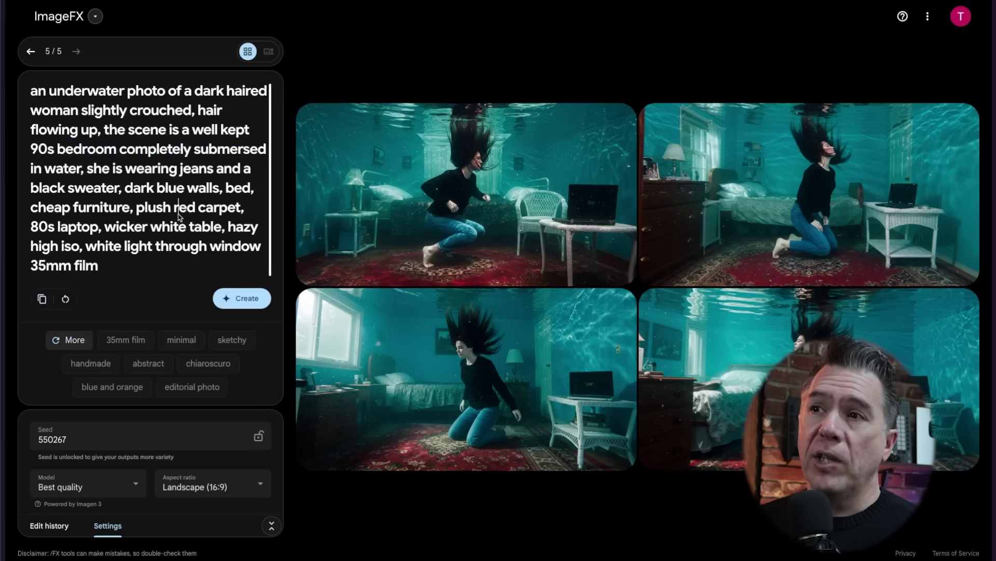
left_click_drag(68, 227, 74, 232)
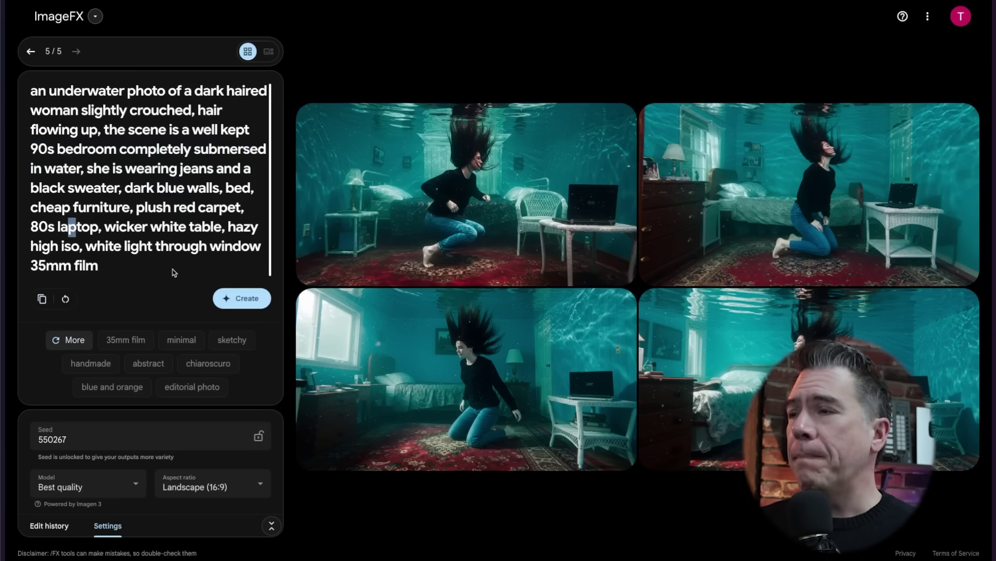
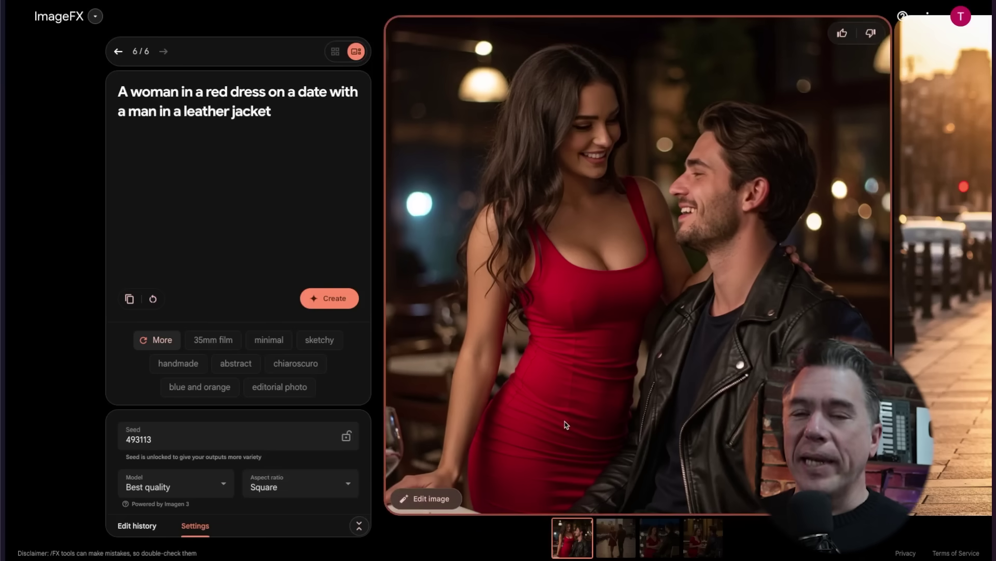
Step: Open the couple image for editing and paint a mask over the man's leather jacket at brush size 0.4
left_click(435, 499)
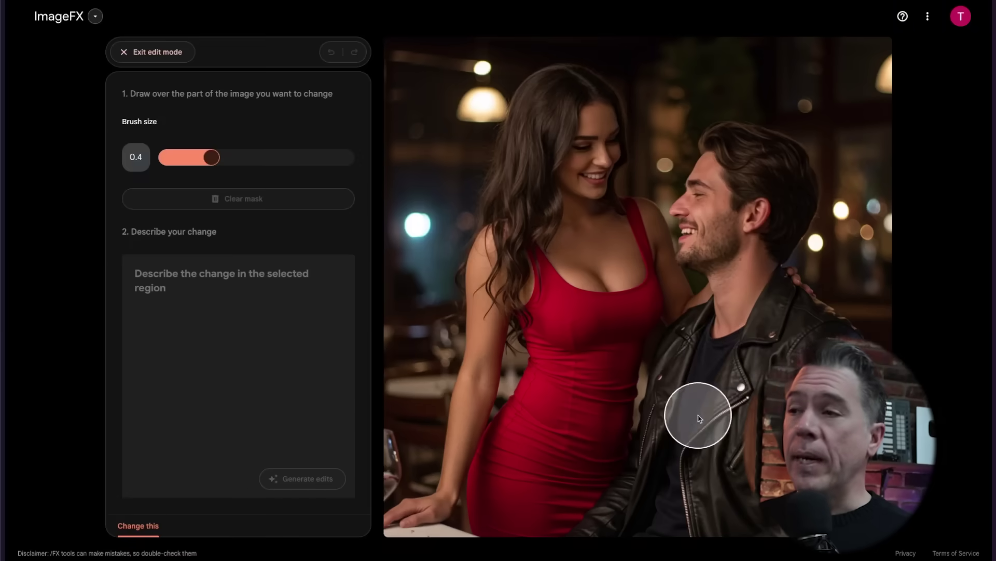
mouse_move(696, 346)
left_mouse_down()
mouse_move(662, 460)
mouse_move(599, 523)
mouse_move(782, 516)
left_mouse_up()
mouse_move(836, 317)
left_mouse_down()
mouse_move(804, 304)
mouse_move(748, 342)
mouse_move(714, 326)
left_mouse_up()
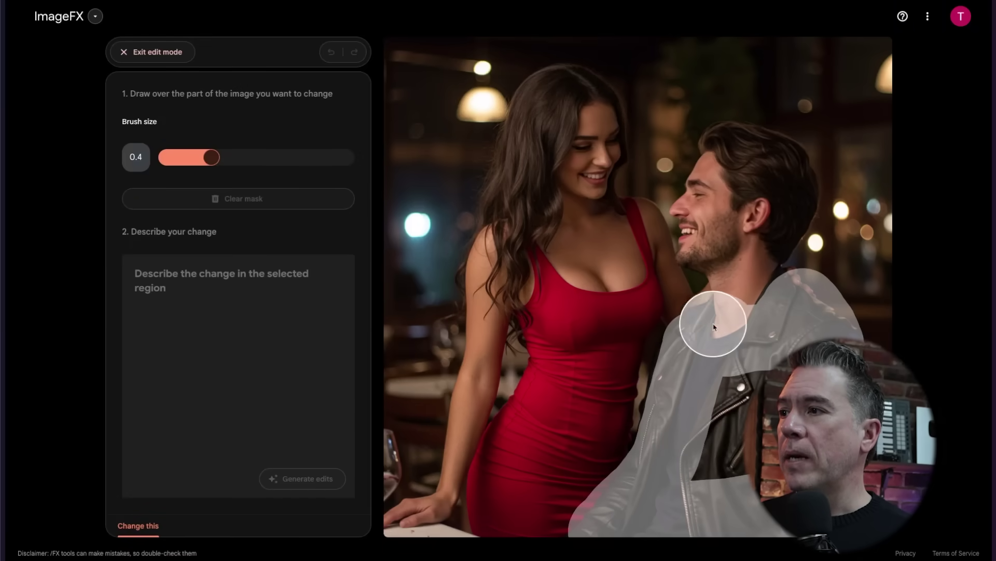